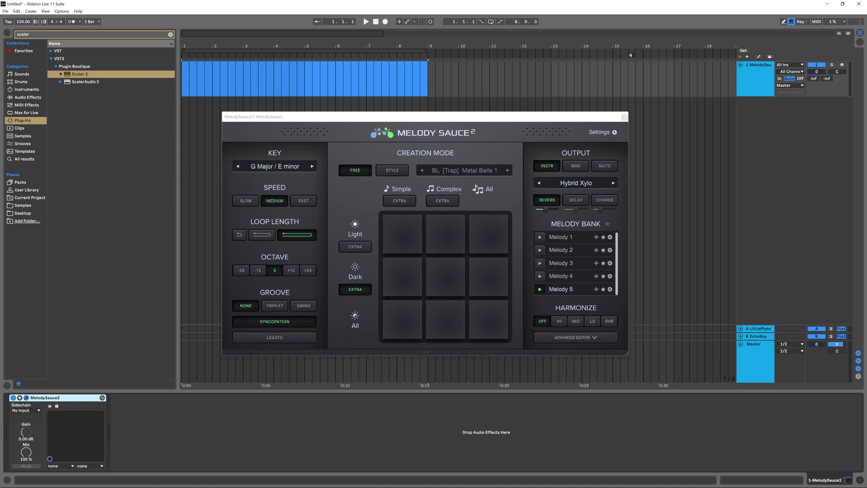
Open Melody Sauce 2's KEY list, currently set to G Major / E minor
left_click(263, 169)
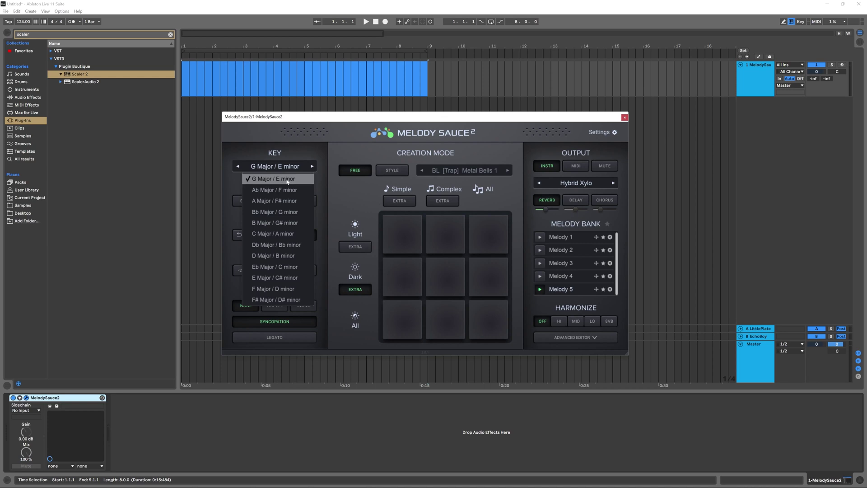
Keep G Major / E minor and play the melody once from the start
left_click(345, 145)
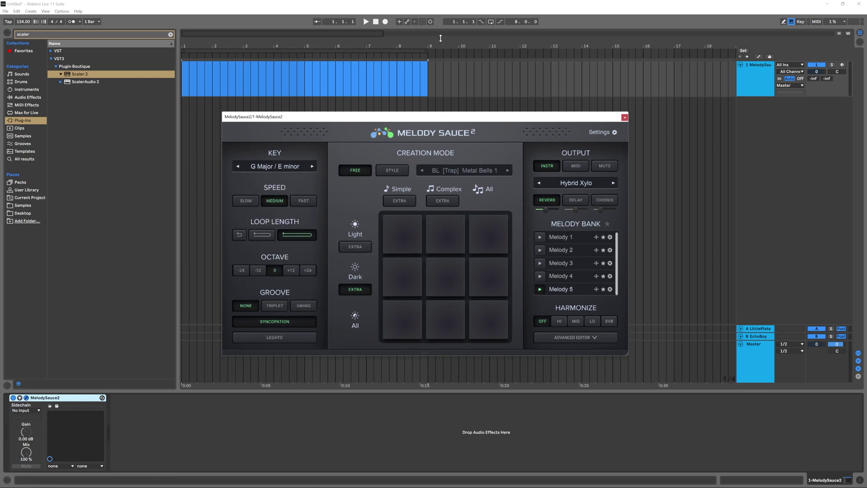
left_click(377, 22)
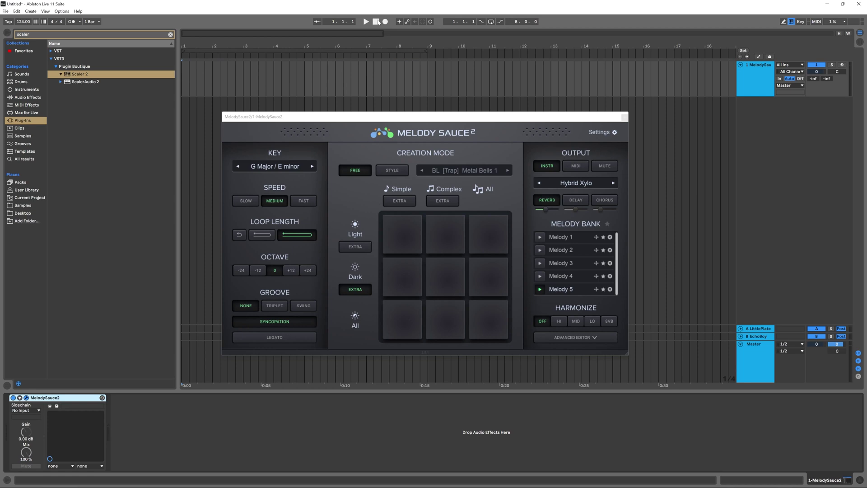
key("space")
left_click(375, 22)
left_click(375, 22)
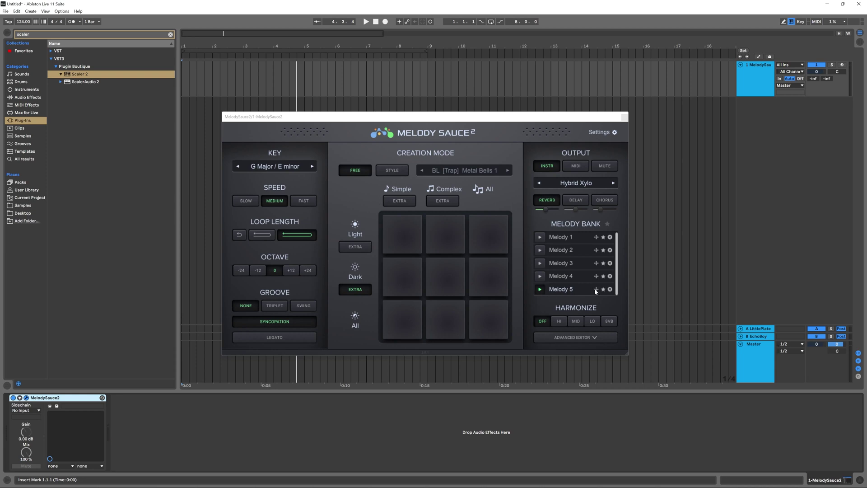
Drop Melody 5 onto the first track as a green clip and close Melody Sauce 2
left_click_drag(596, 290, 183, 68)
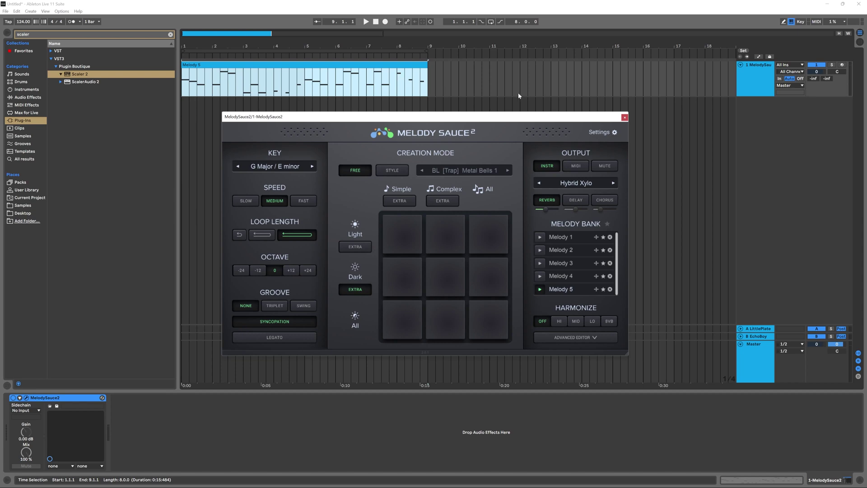
right_click(381, 65)
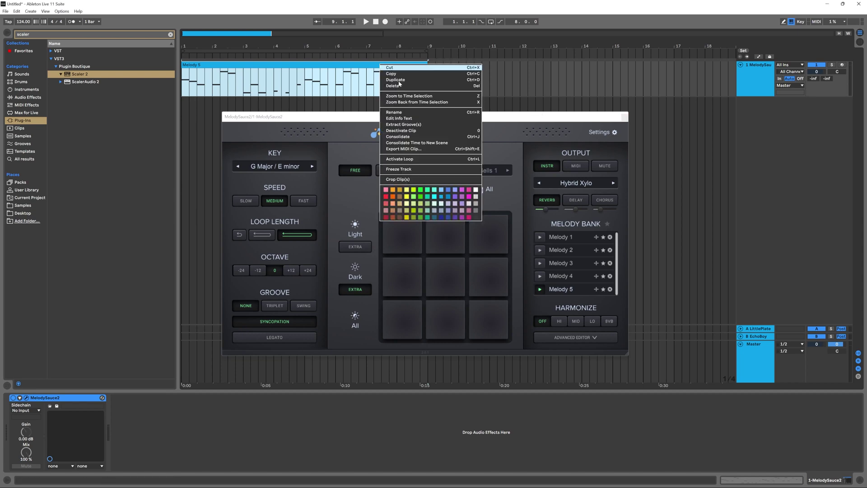
left_click(421, 190)
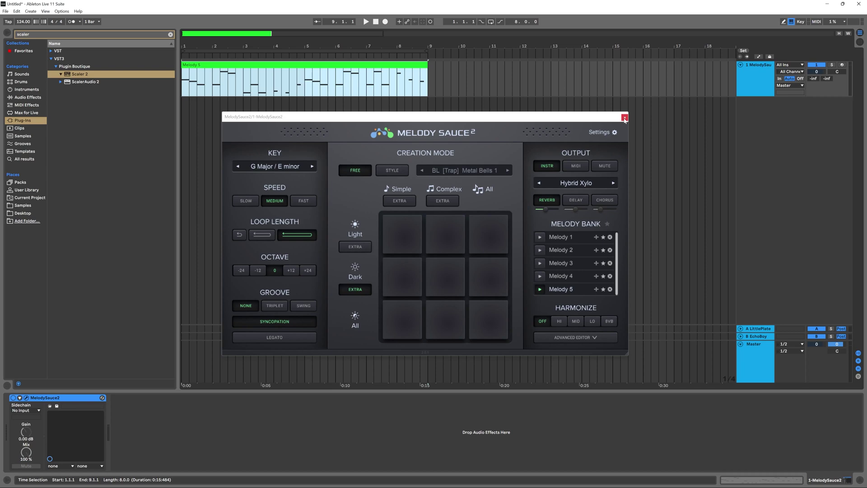
left_click(624, 117)
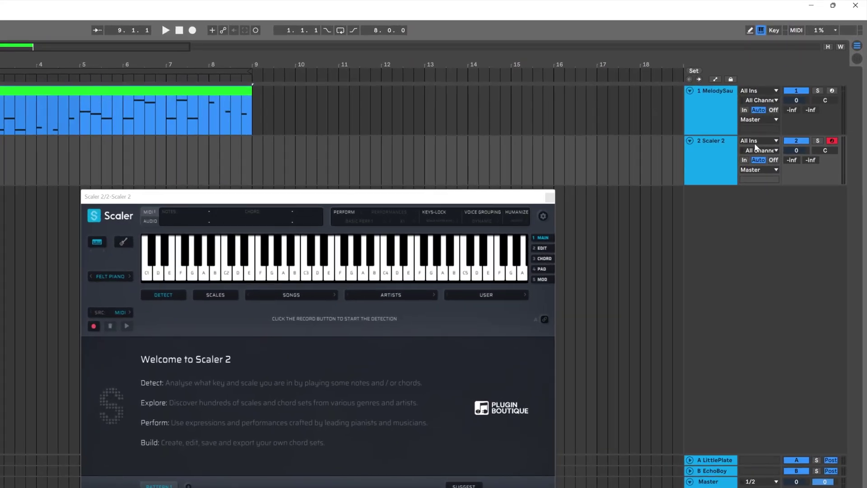
Feed the Scaler 2 track MIDI from 1-MelodySauce2's plugin output, with Monitor set to In
left_click(755, 143)
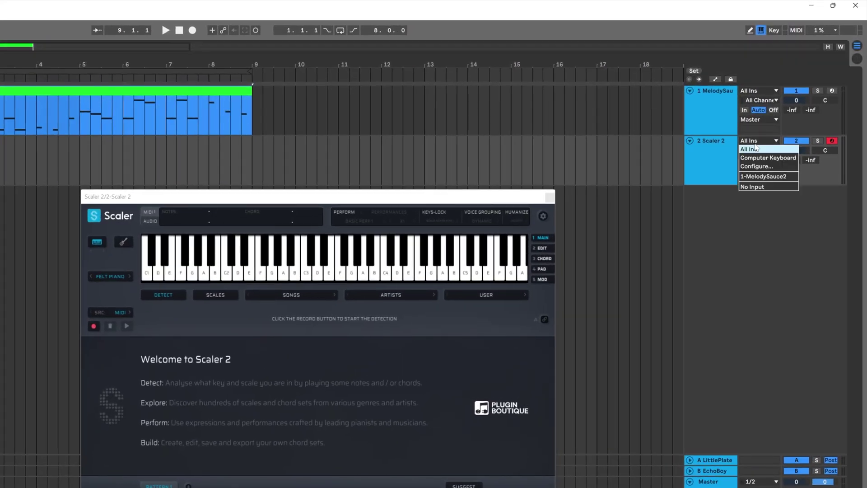
left_click(761, 176)
left_click(762, 151)
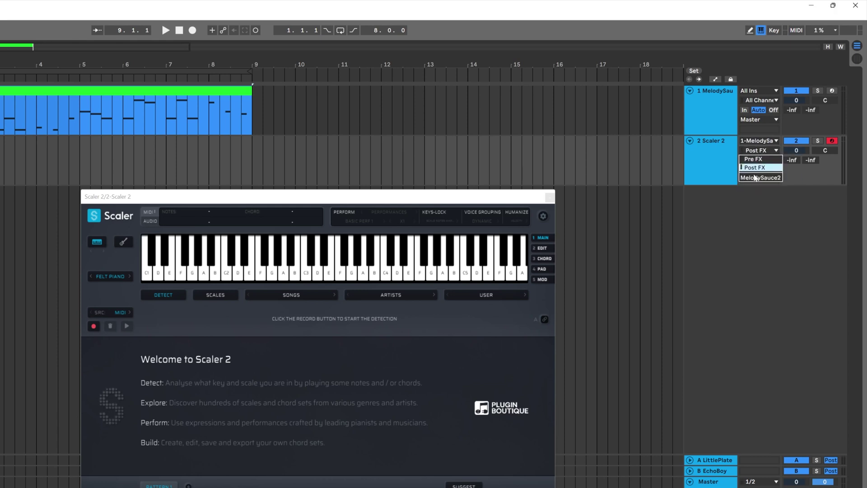
left_click(751, 178)
left_click(743, 161)
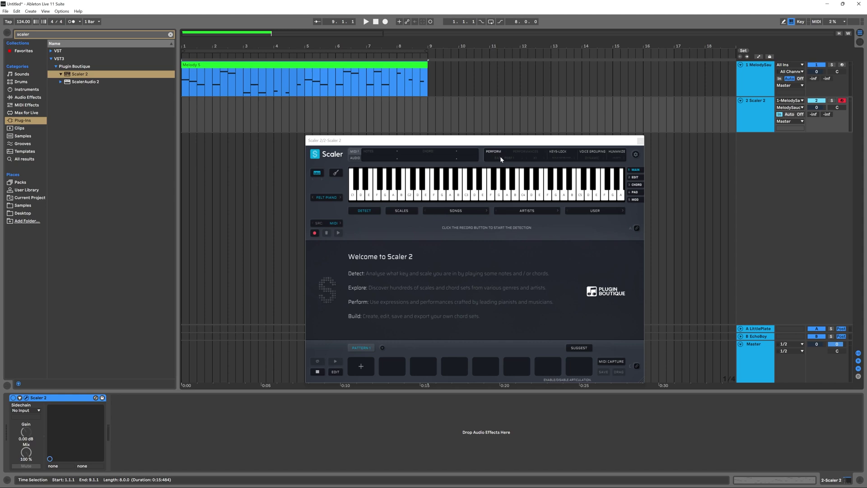
Move and enlarge the Scaler 2 window, then show its Keys-Lock mapping options
left_click_drag(500, 140, 373, 77)
left_click_drag(515, 319, 716, 427)
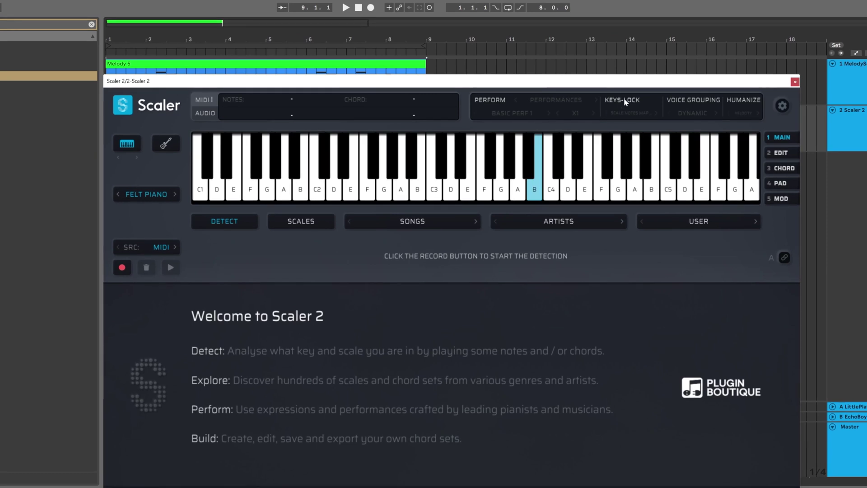
left_click(631, 114)
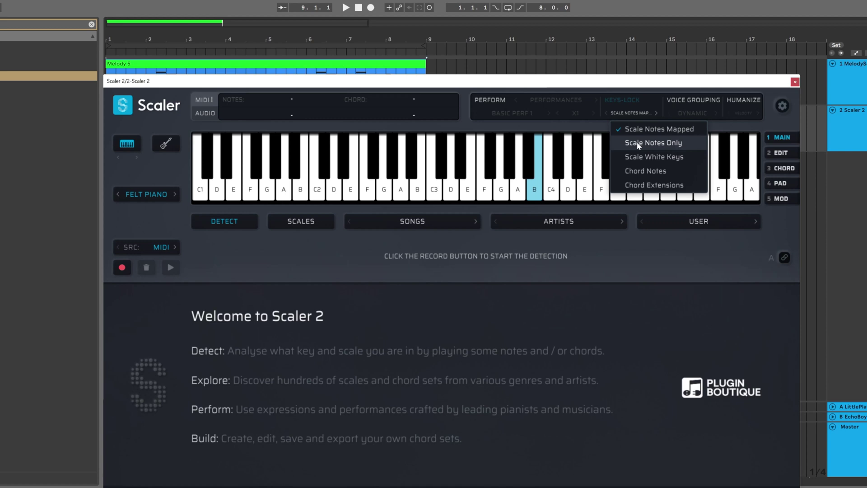
Keep Scale Notes Mapped and choose the E root with the Locrian Diminished scale in Scaler 2
left_click(644, 129)
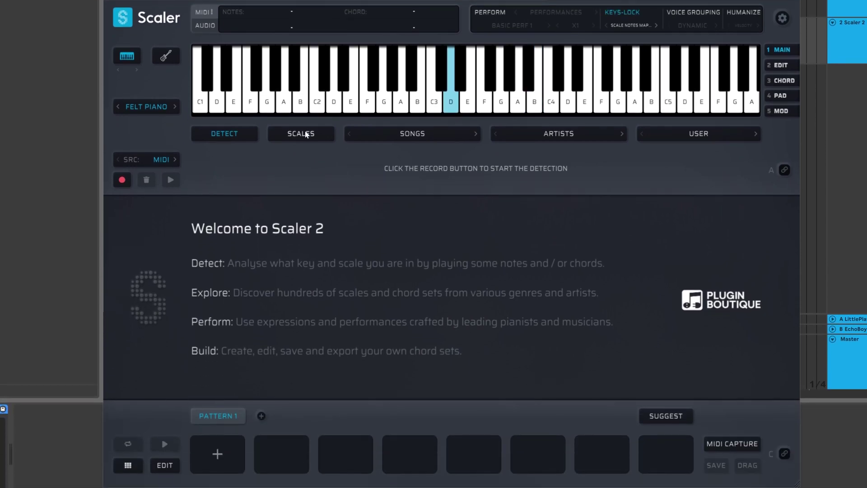
left_click(300, 143)
left_click(250, 158)
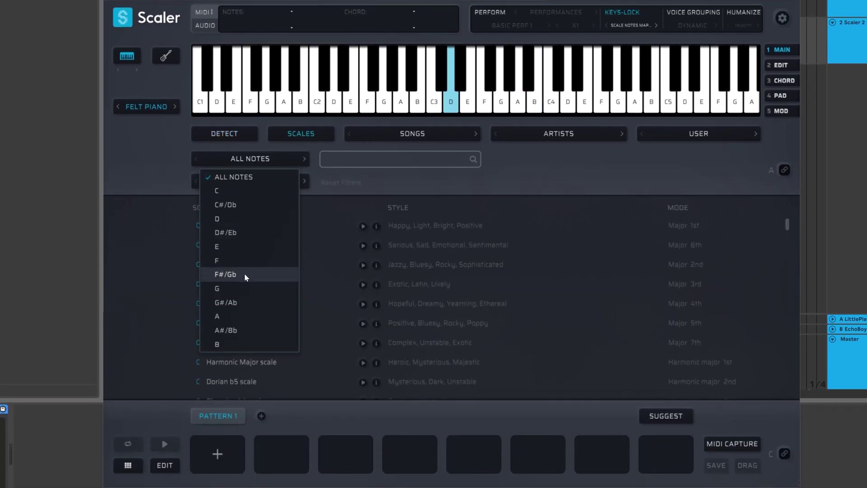
left_click(234, 246)
scroll(275, 255, "down", 5)
scroll(276, 256, "down", 10)
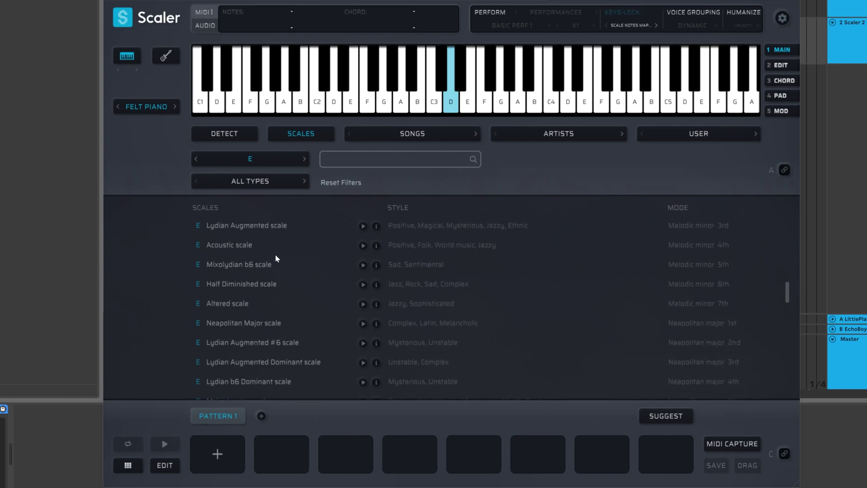
scroll(276, 257, "down", 3)
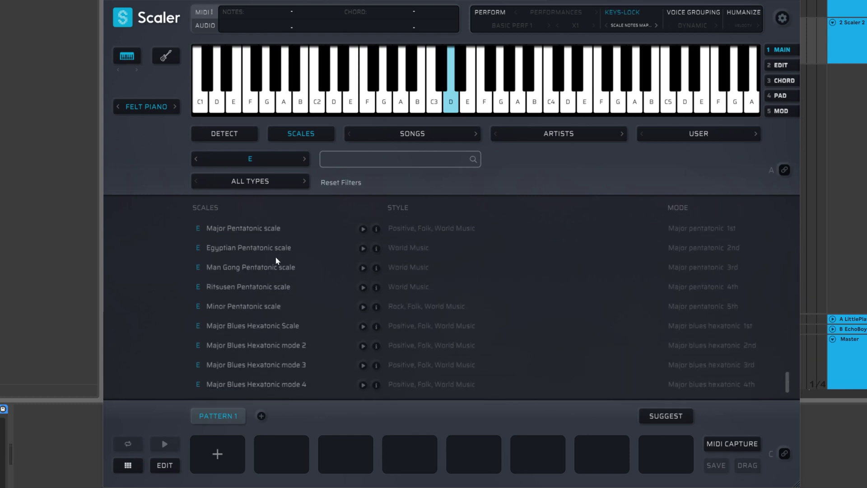
scroll(298, 321, "up", 15)
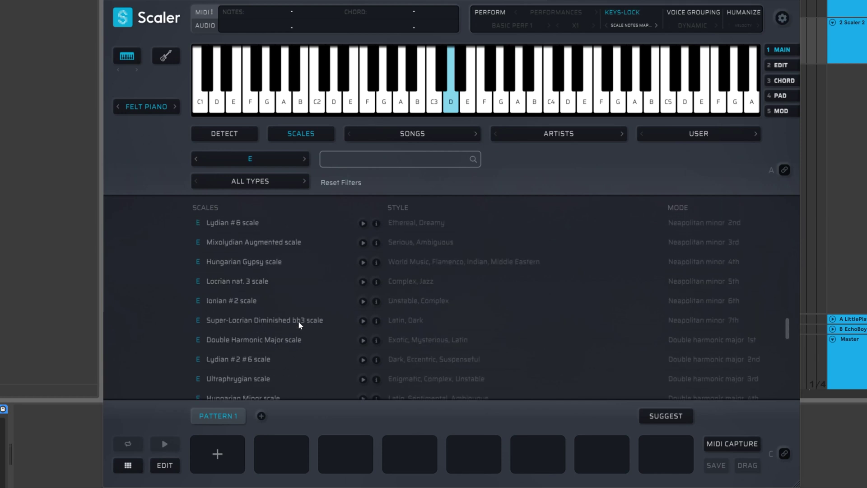
scroll(294, 316, "up", 5)
left_click(264, 293)
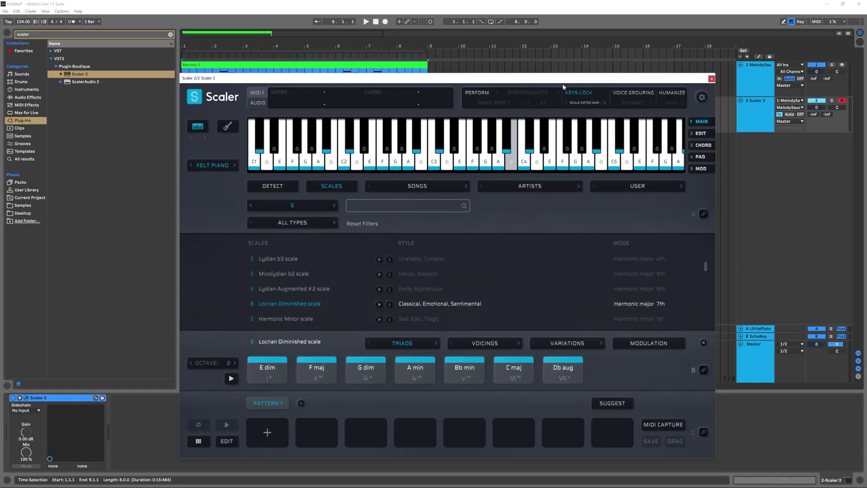
Reposition Scaler 2 to reveal Melody 5 and play the melody through the E Locrian Diminished lock
left_click_drag(565, 81, 577, 52)
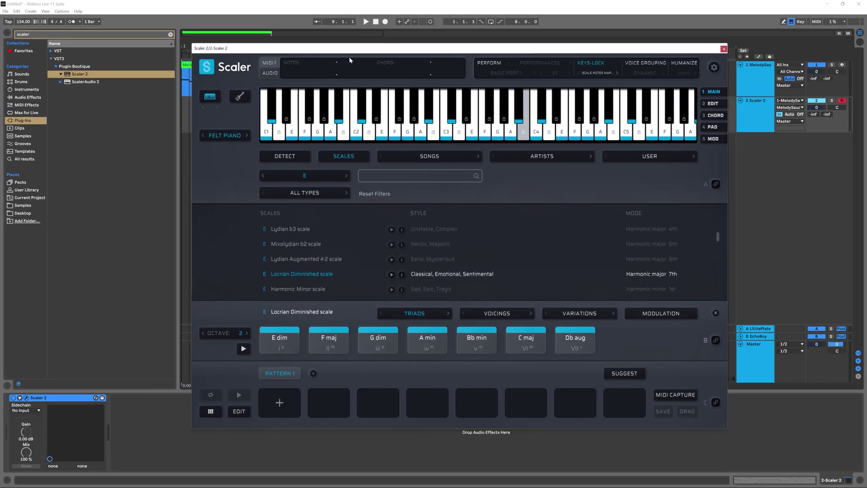
left_click_drag(346, 50, 330, 132)
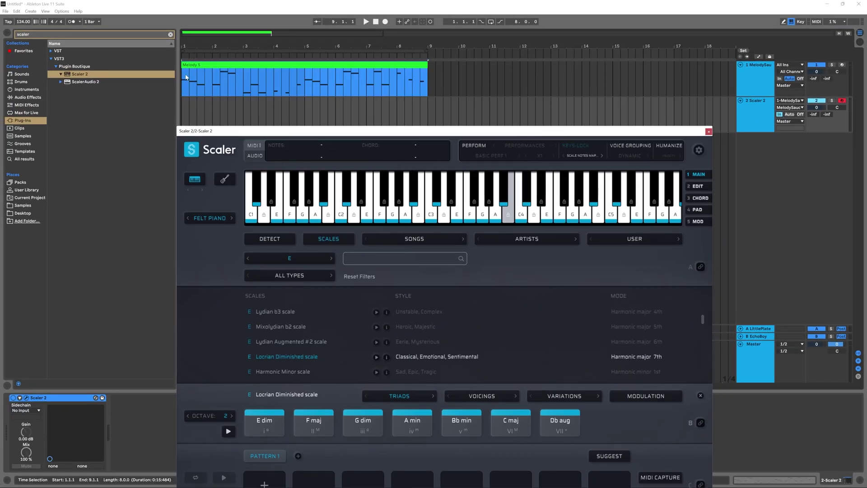
left_click(366, 22)
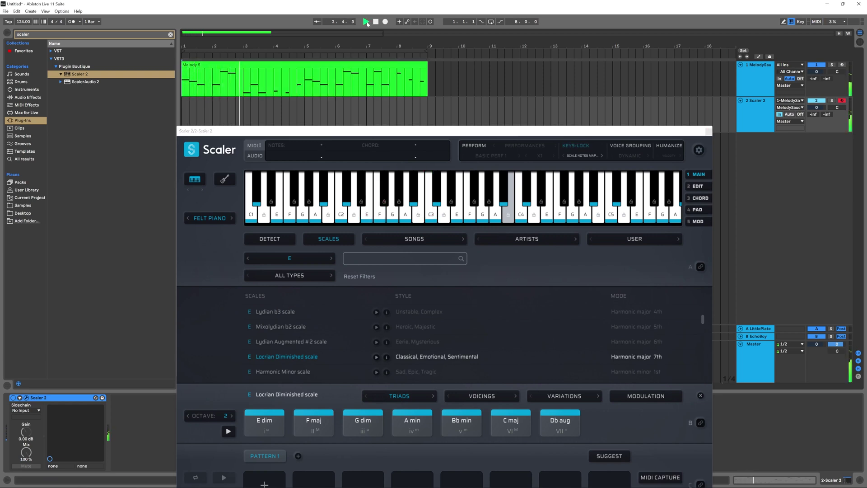
key("space")
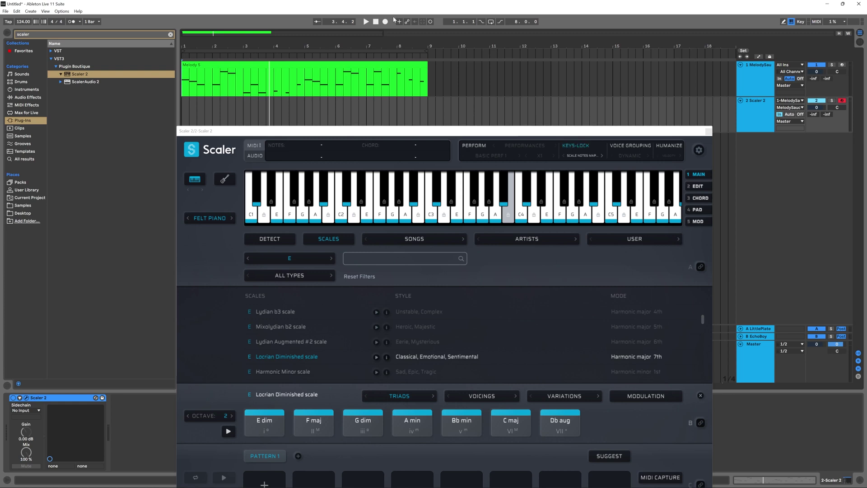
left_click_drag(401, 134, 398, 114)
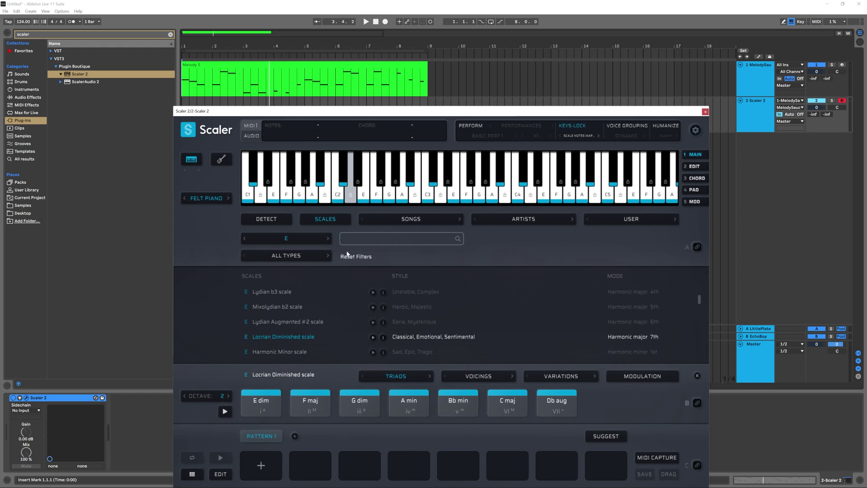
Audition several E Locrian Diminished notes on Scaler 2's keyboard
left_click(353, 197)
left_click(352, 199)
left_click(353, 200)
left_click(376, 199)
left_click(376, 199)
left_click(365, 200)
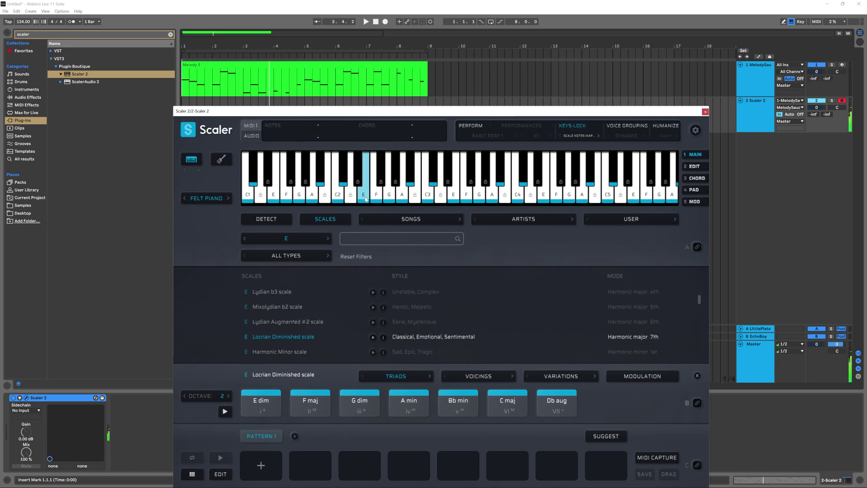
left_click(366, 199)
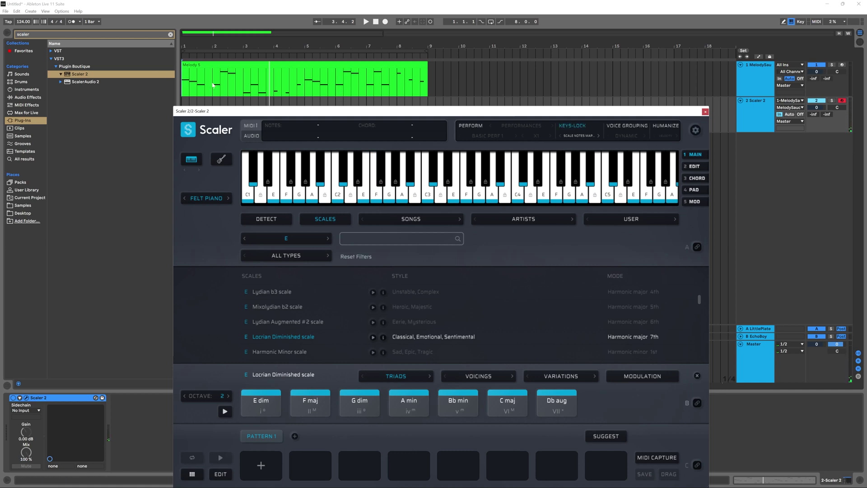
Play the melody from the start through Scaler 2, then bring up its Felt Piano sound list
left_click(375, 21)
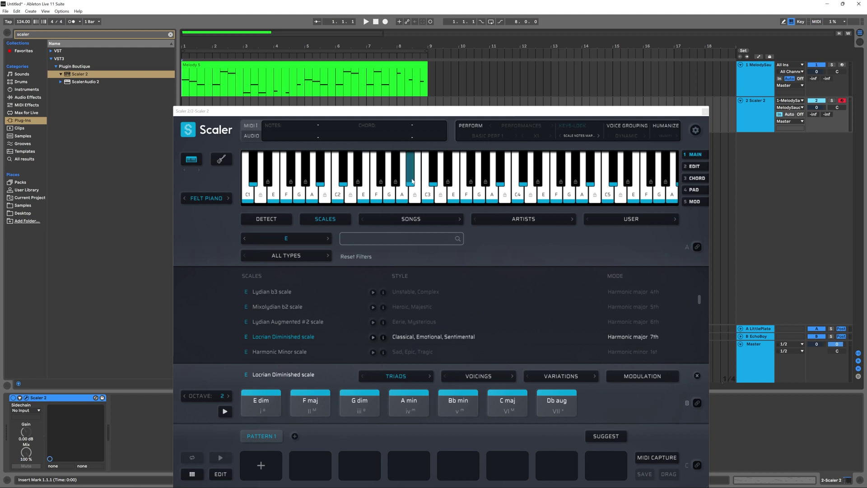
left_click(365, 22)
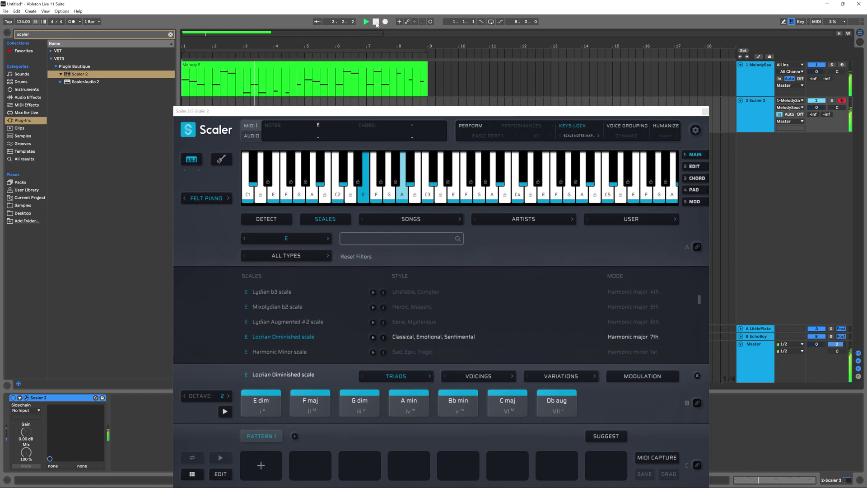
left_click(376, 22)
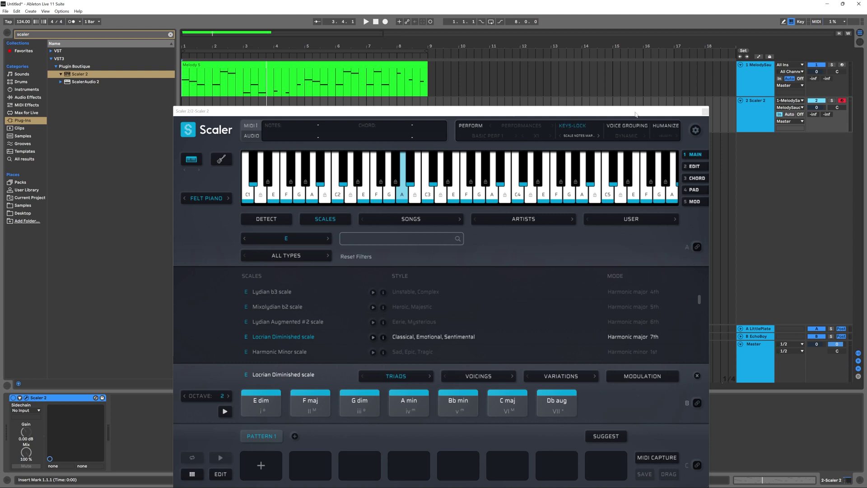
left_click(196, 200)
Switch Scaler 2's sound to Distance, then to Marimba, listening during playback
left_click(209, 275)
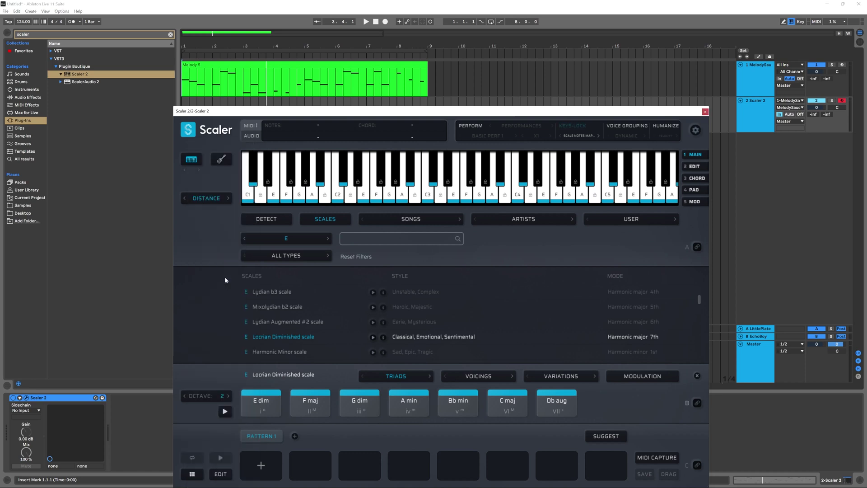
key("space")
key("space")
left_click(206, 198)
left_click(217, 261)
key("space")
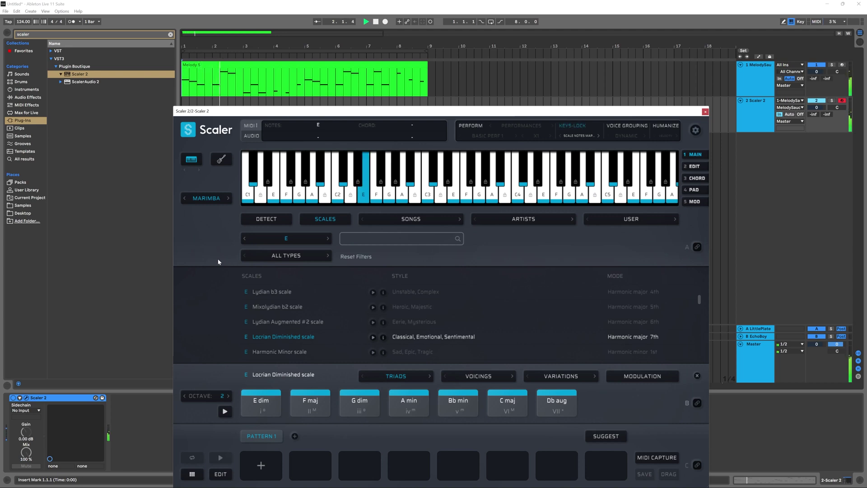
key("space")
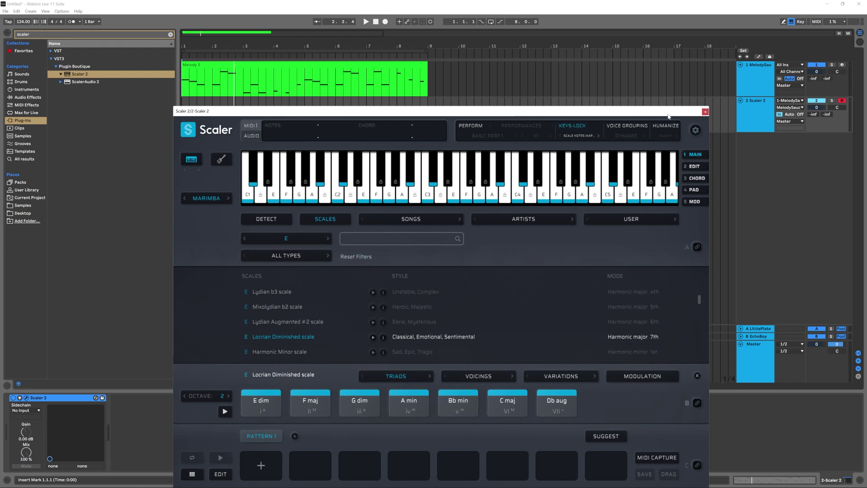
Close Scaler 2, select its track, and record a few bars of the processed melody
left_click(705, 112)
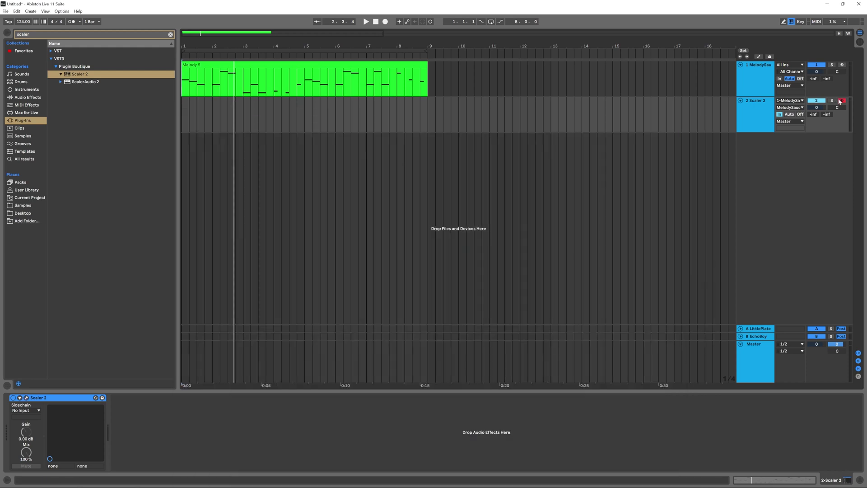
left_click(754, 112)
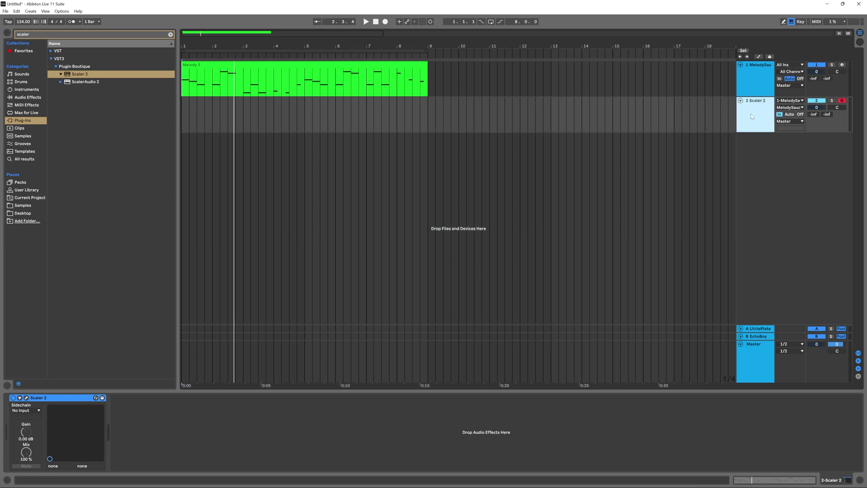
left_click(385, 22)
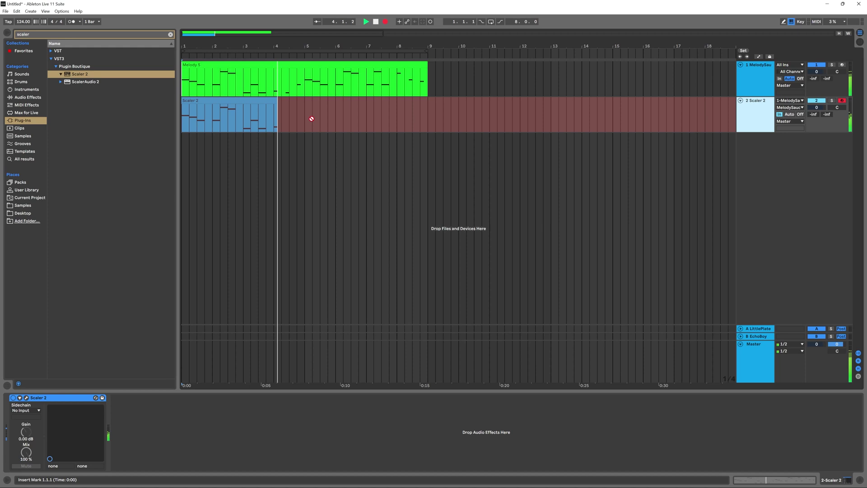
key("space")
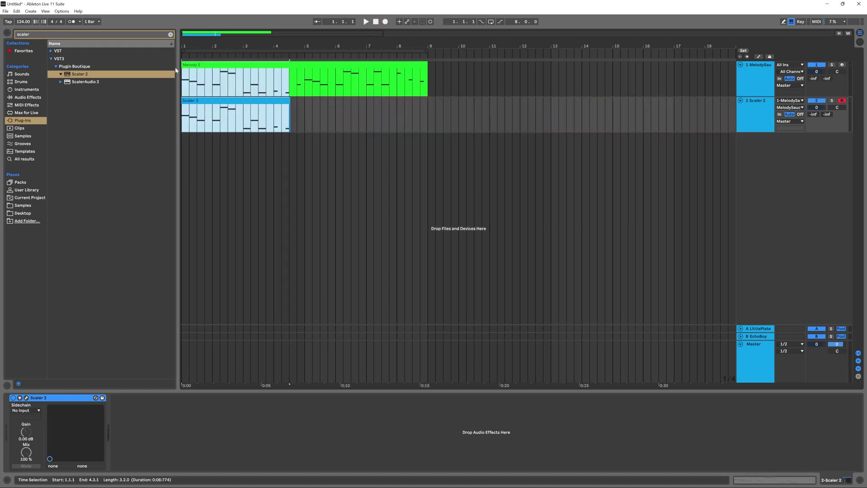
left_click(227, 100)
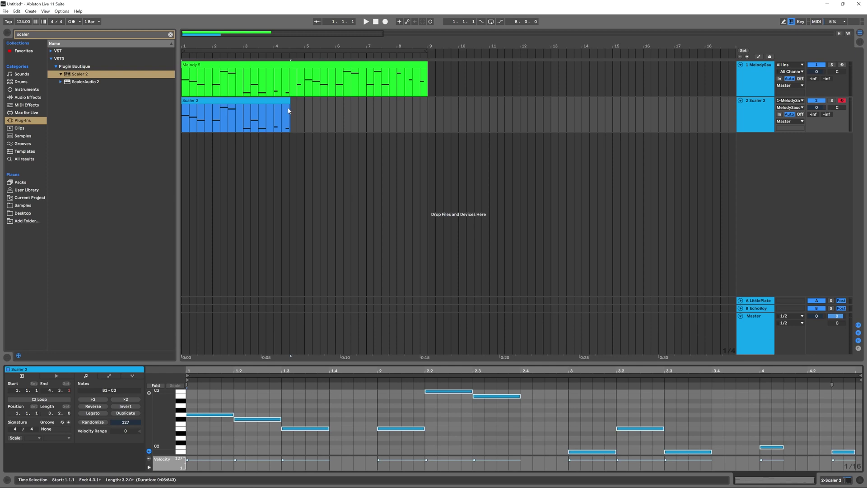
left_click(273, 81, "shift")
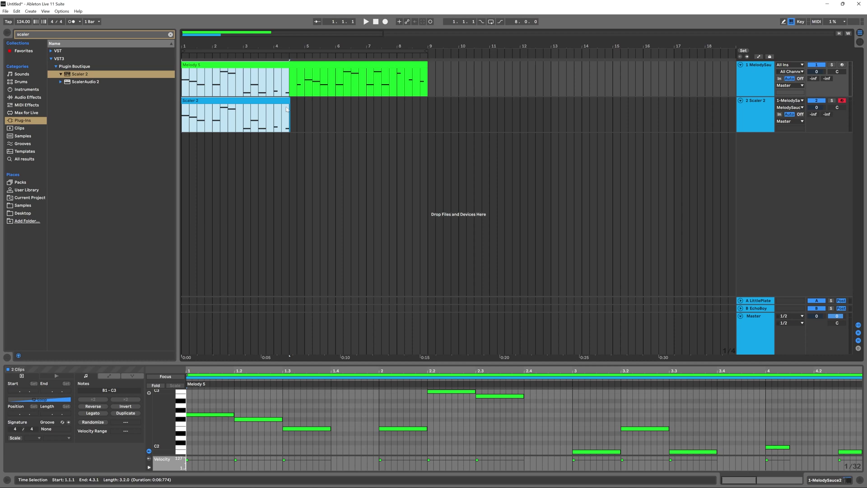
left_click(288, 110)
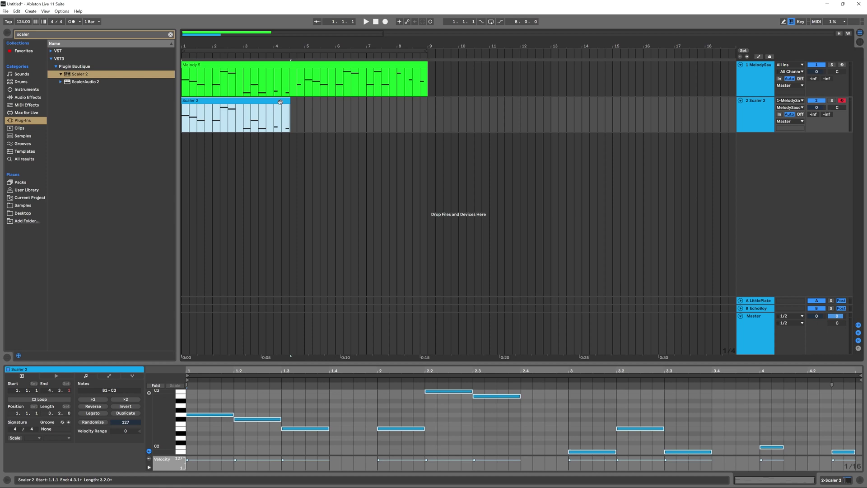
Add MIDI track 3 fed by 2-Scaler 2, monitored In and armed; set track 2 Monitor to In
left_click(761, 107)
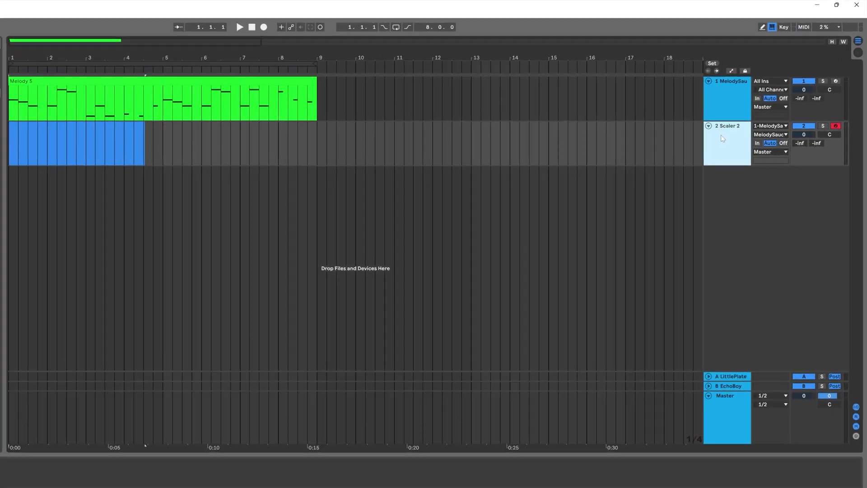
key("ctrl+shift+t")
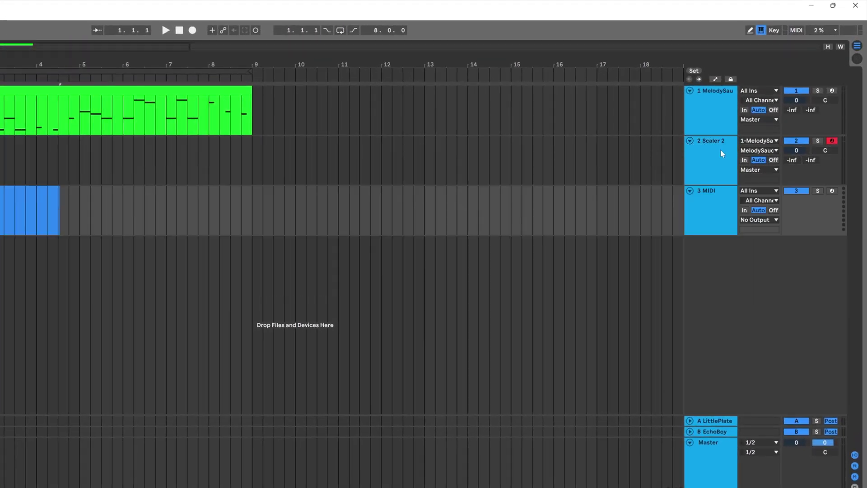
left_click(750, 190)
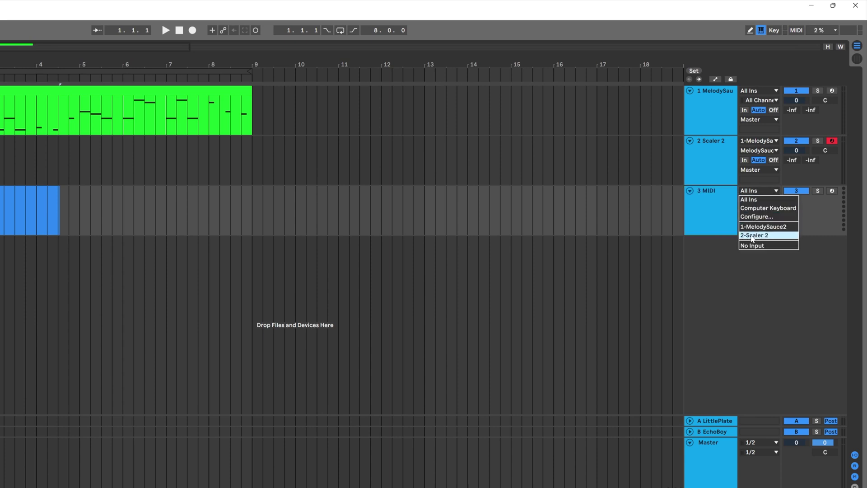
left_click(752, 235)
left_click(754, 202)
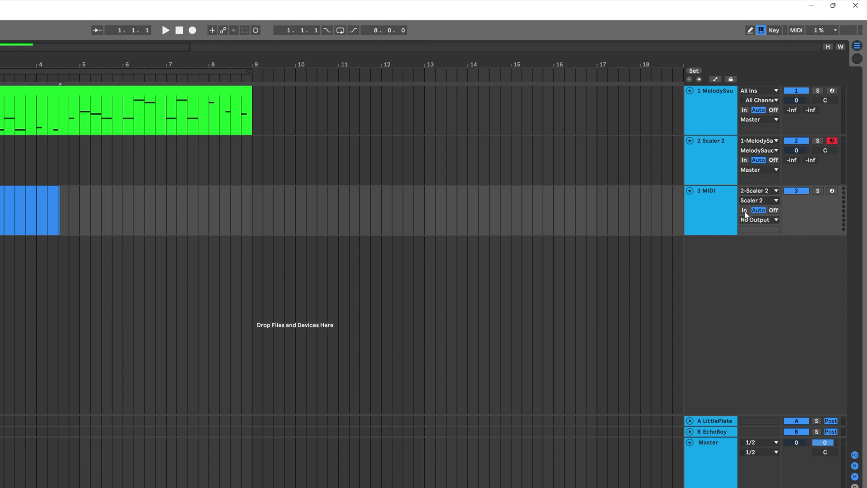
left_click(745, 210)
left_click(673, 210)
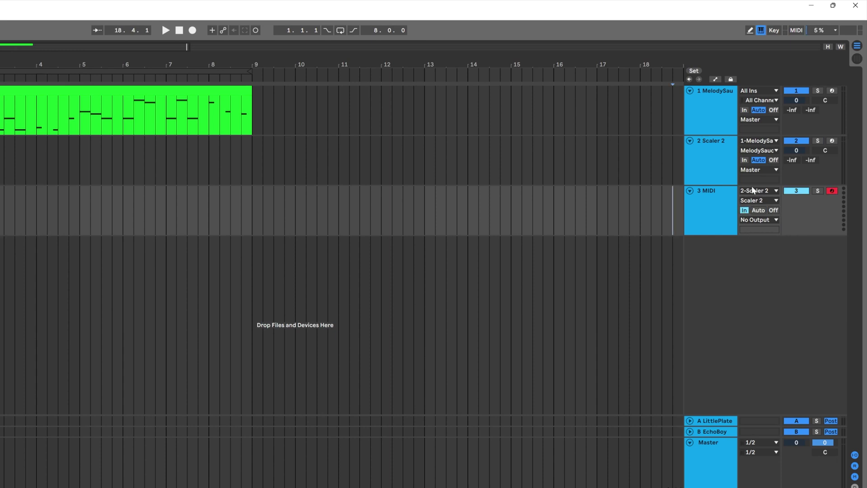
left_click(744, 160)
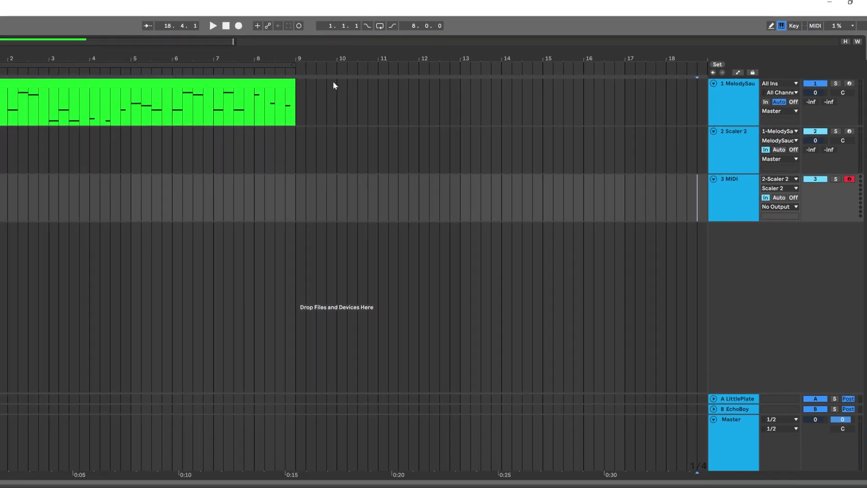
Record the full eight-bar Scaler 2 melody onto track 3 as the 'MIDI 2' clip
left_click(266, 23)
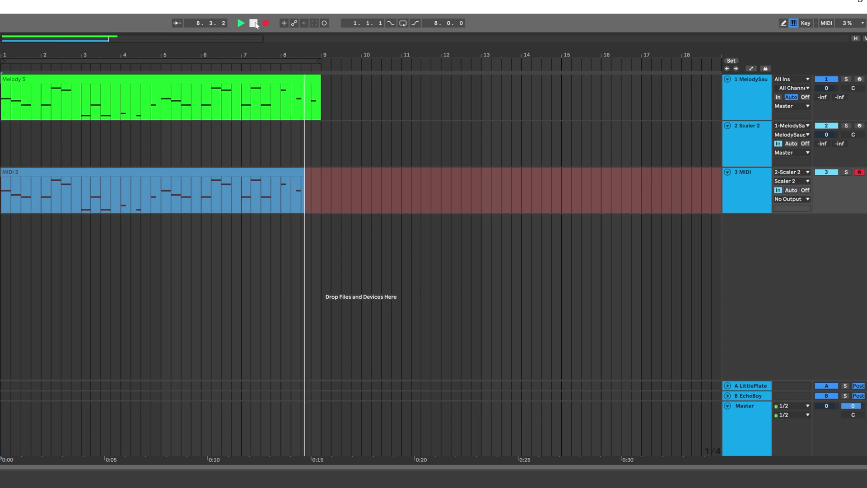
left_click(254, 23)
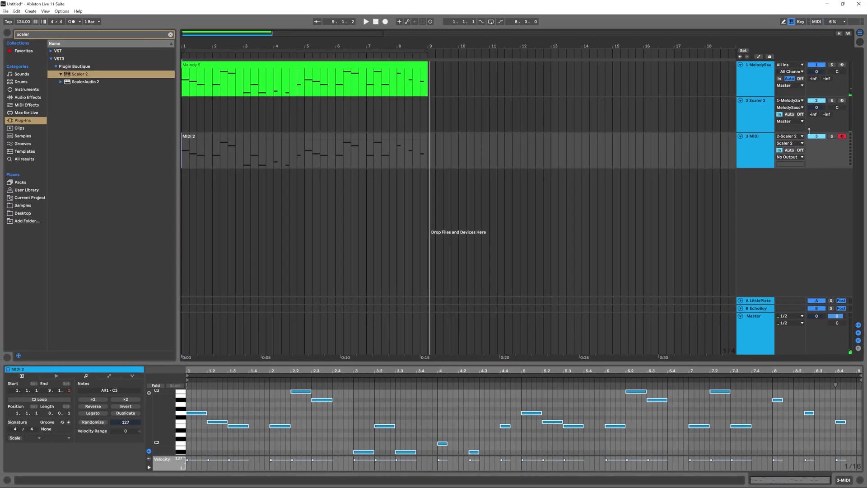
View MIDI 2 and Melody 5 notes together in an enlarged note editor, then select the Scaler 2 track
left_click(289, 139)
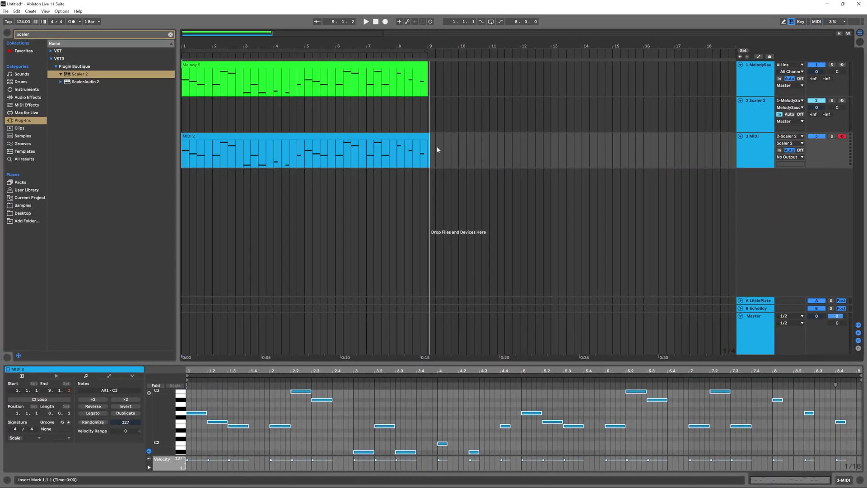
left_click_drag(430, 151, 196, 79)
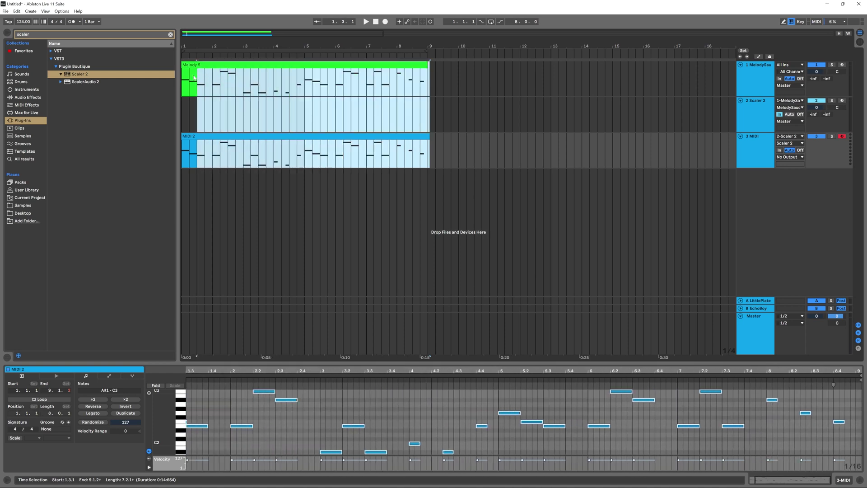
left_click_drag(304, 363, 305, 271)
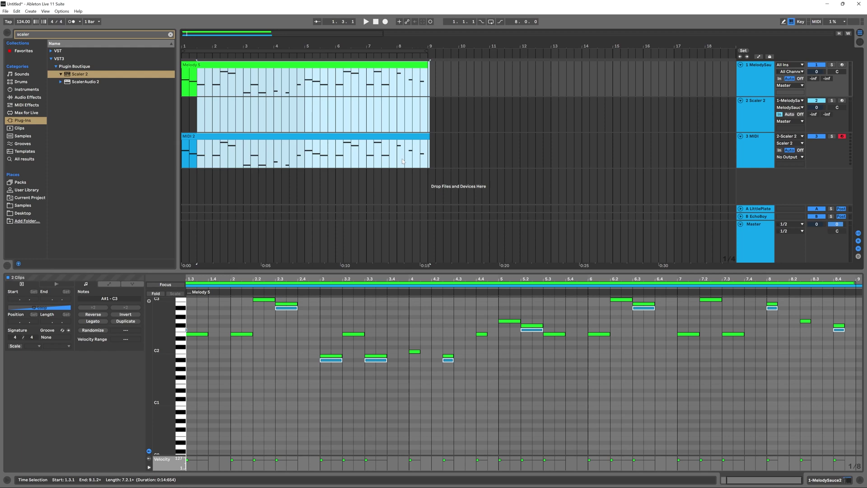
key("ctrl+a")
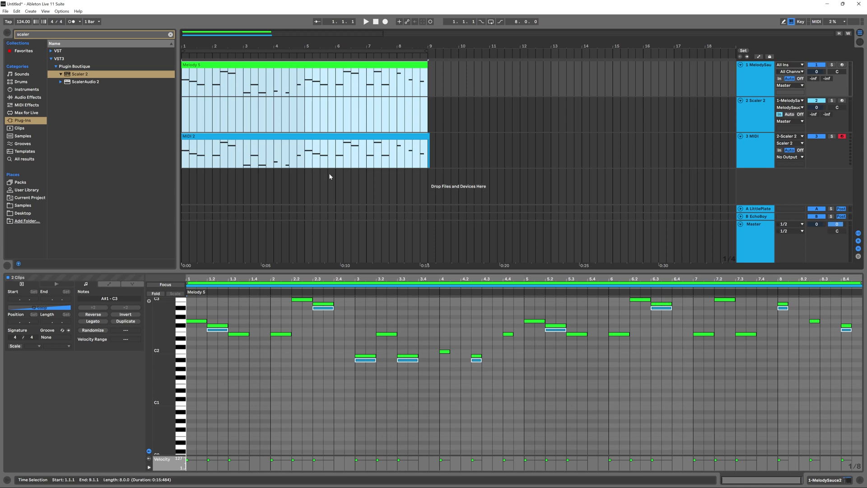
left_click(329, 158)
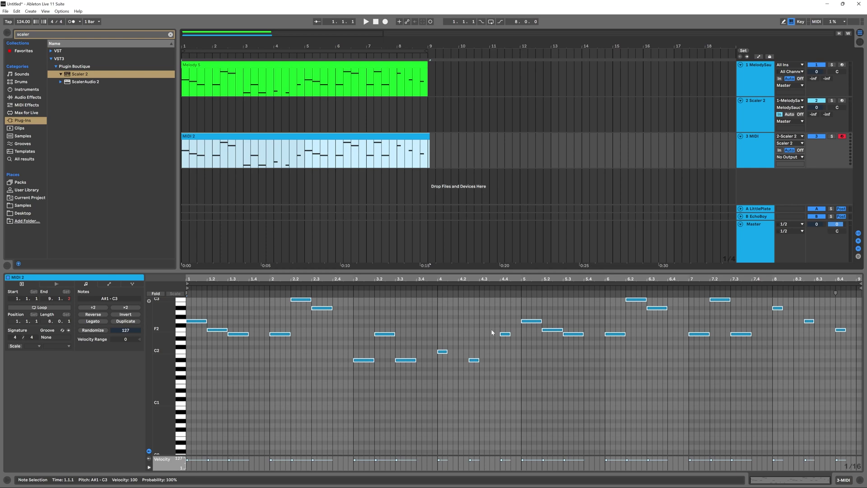
left_click(754, 118)
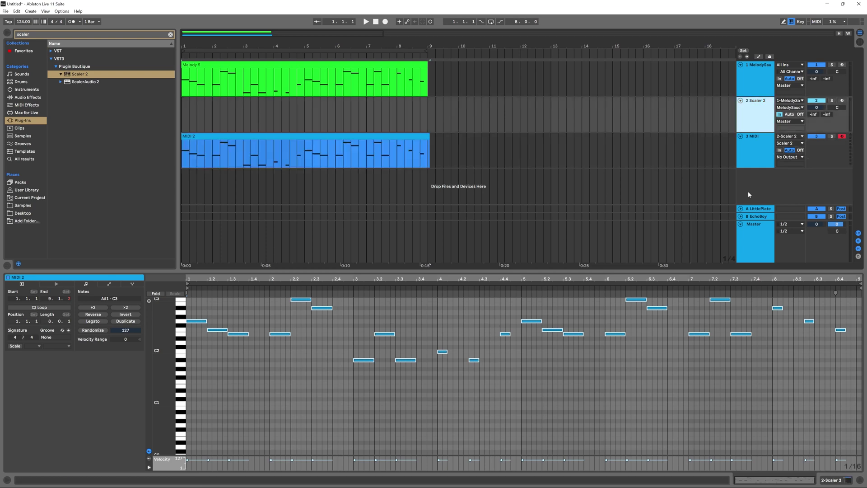
Open Scaler 2 and set its Keys-Lock mode to Scale Notes Only
left_click(832, 479)
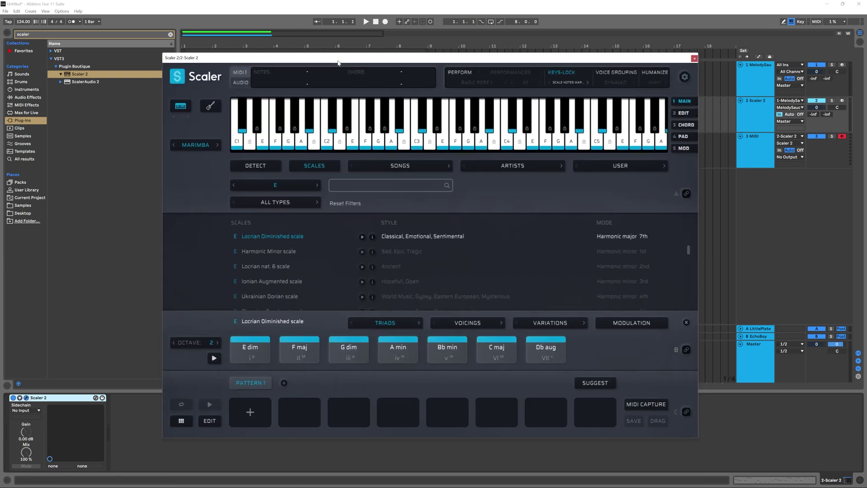
left_click_drag(289, 108, 278, 57)
scroll(308, 280, "down", 5)
scroll(309, 275, "down", 5)
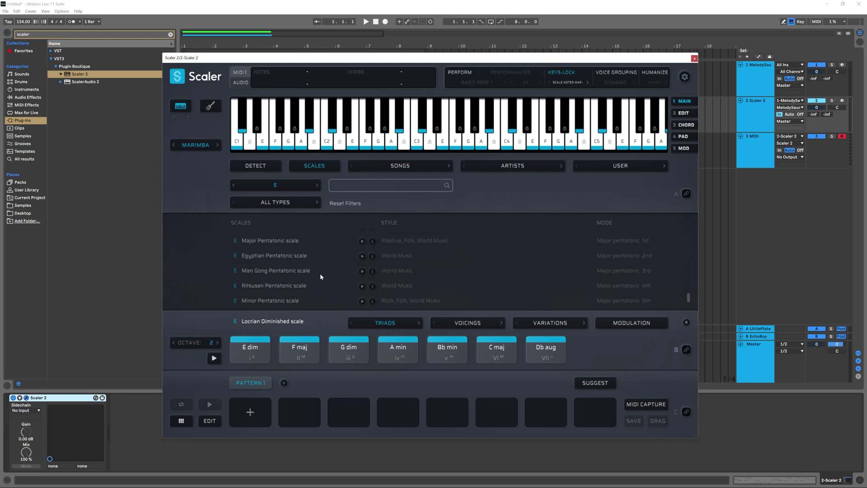
left_click(568, 83)
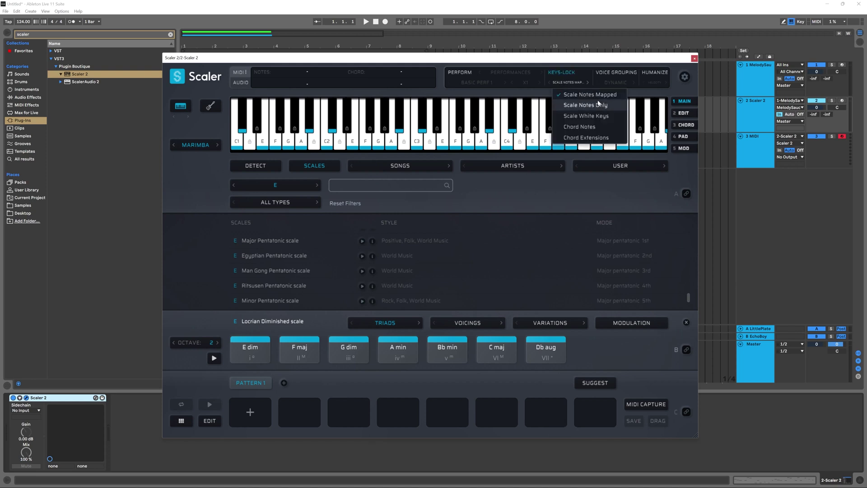
left_click(582, 106)
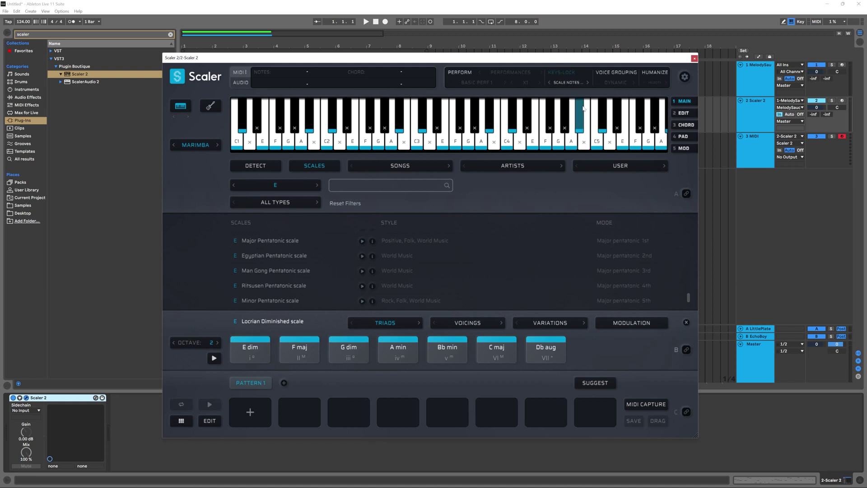
Close Scaler 2 and move the MIDI 2 clip onto a new track 4
left_click(694, 58)
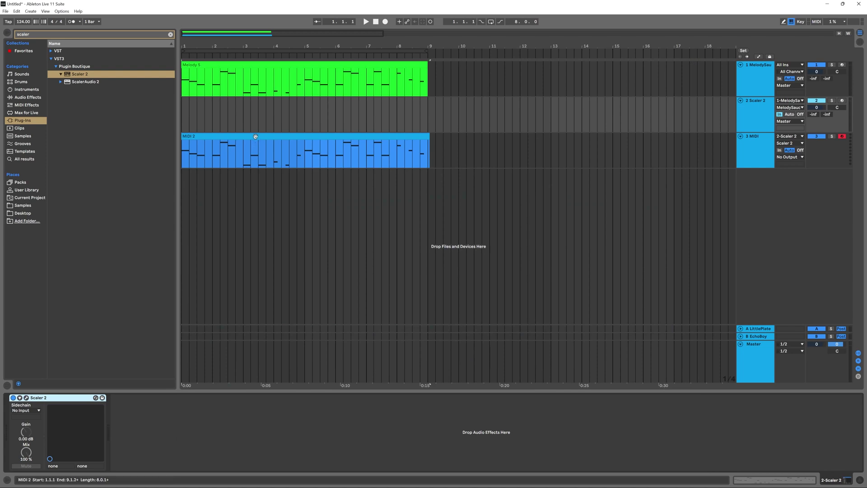
left_click(230, 137)
left_click(227, 182)
left_click_drag(227, 181, 227, 182)
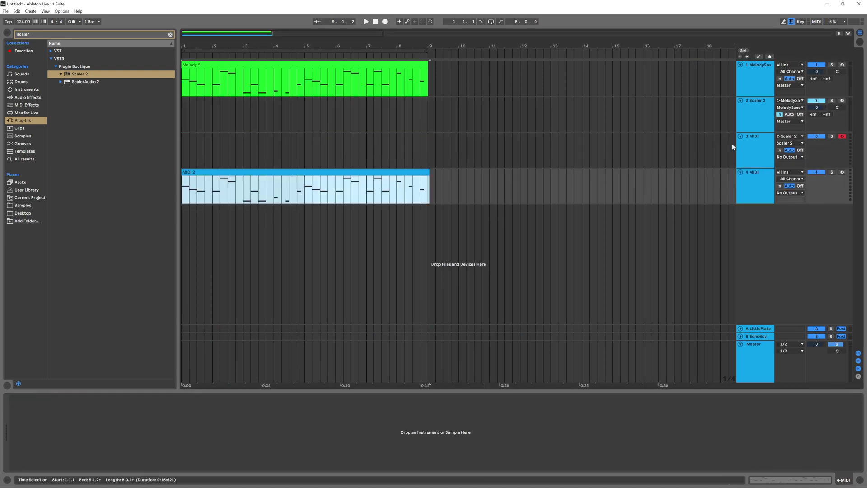
Set track 3 monitoring to In and record a new 'MIDI 3' clip from bar 1 to bar 9
left_click(778, 154)
left_click(779, 150)
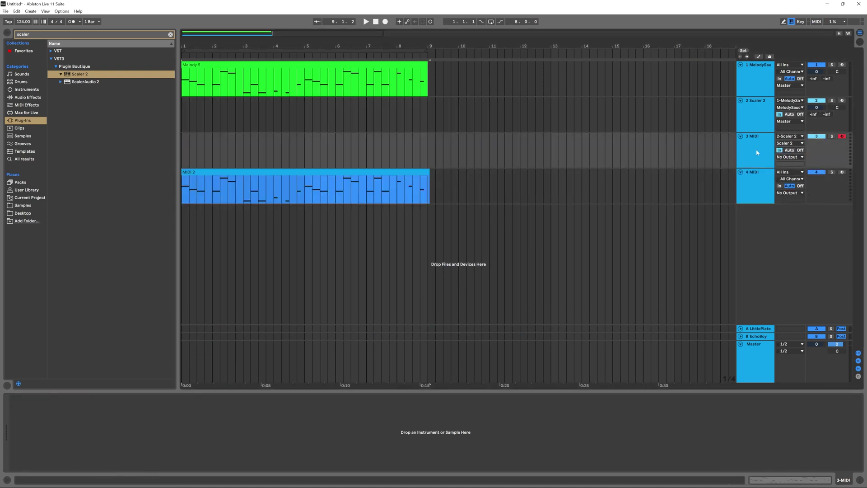
left_click(768, 152)
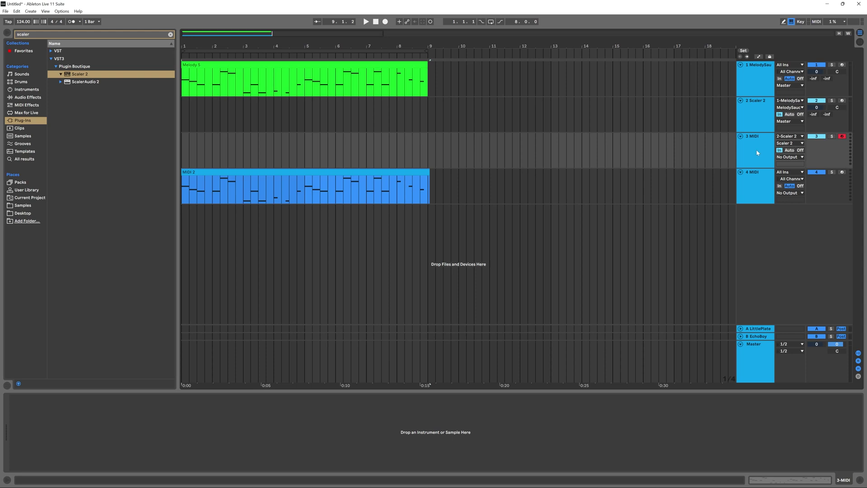
left_click(183, 153)
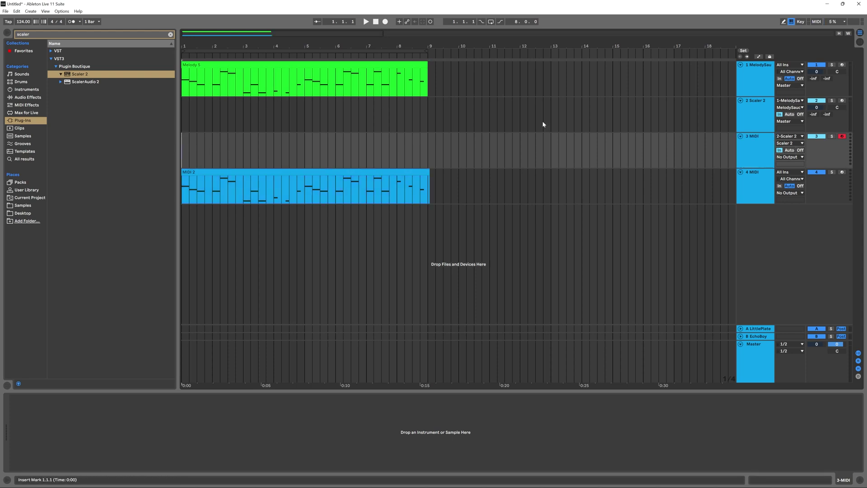
left_click(385, 21)
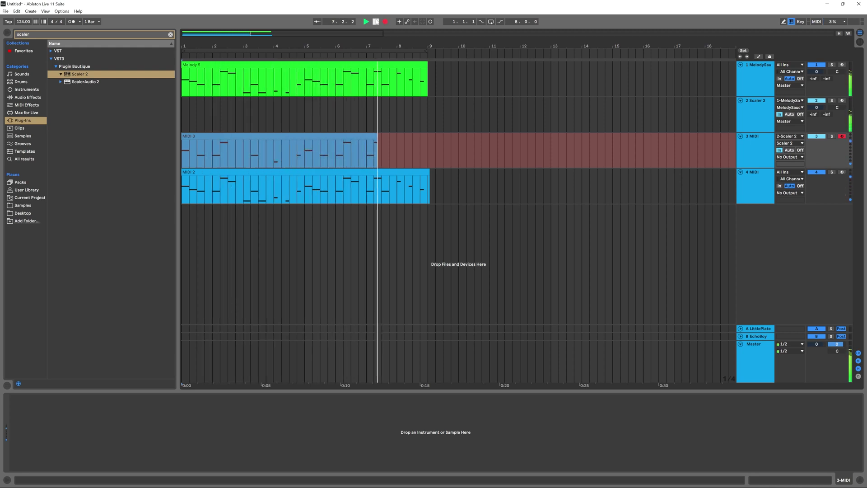
left_click(376, 22)
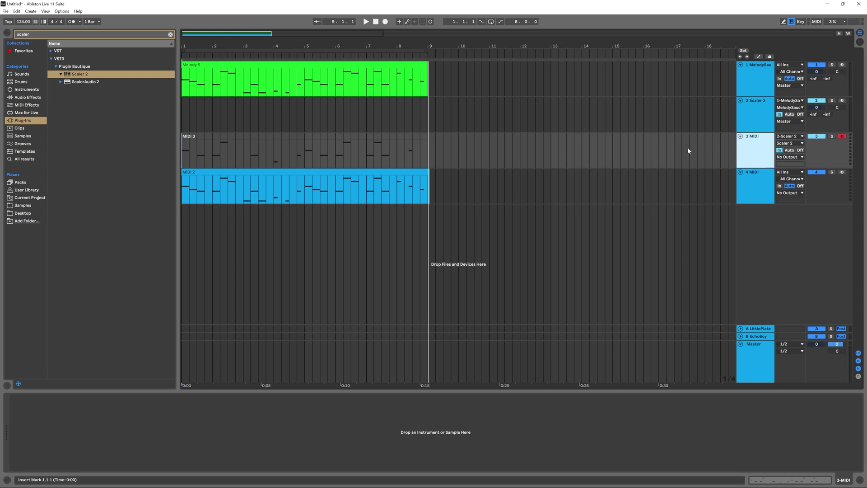
left_click(370, 150)
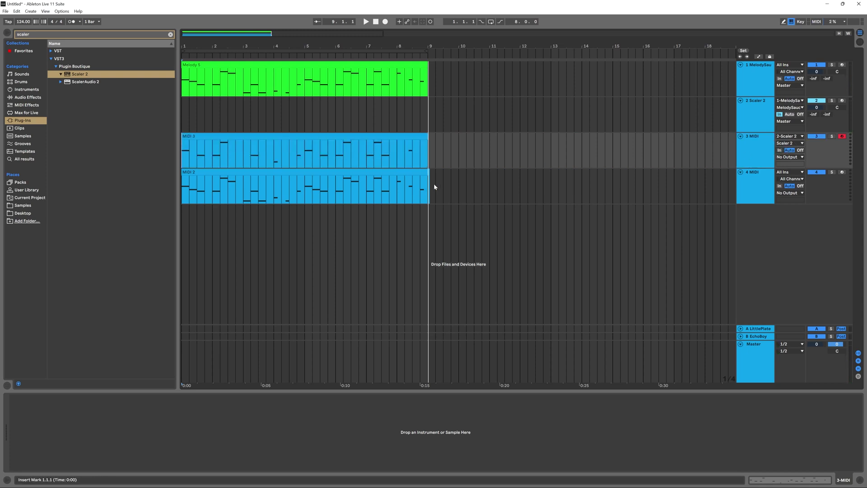
left_click(216, 151)
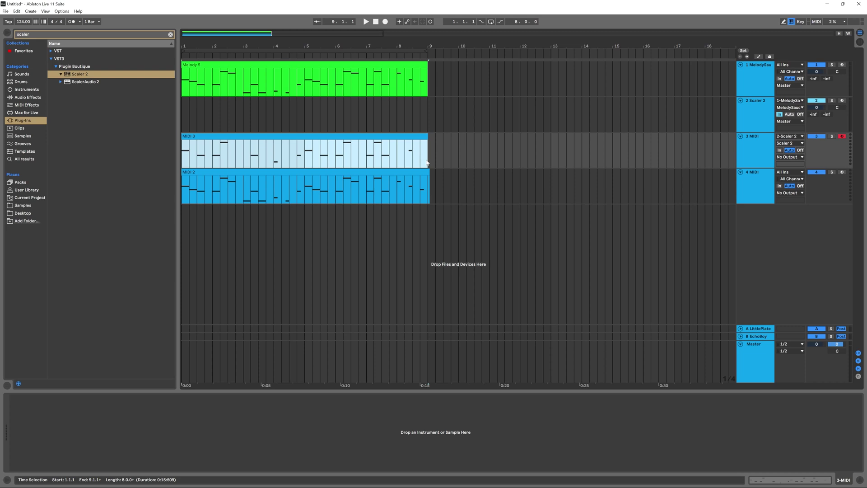
left_click_drag(427, 162, 194, 81)
left_click(325, 168)
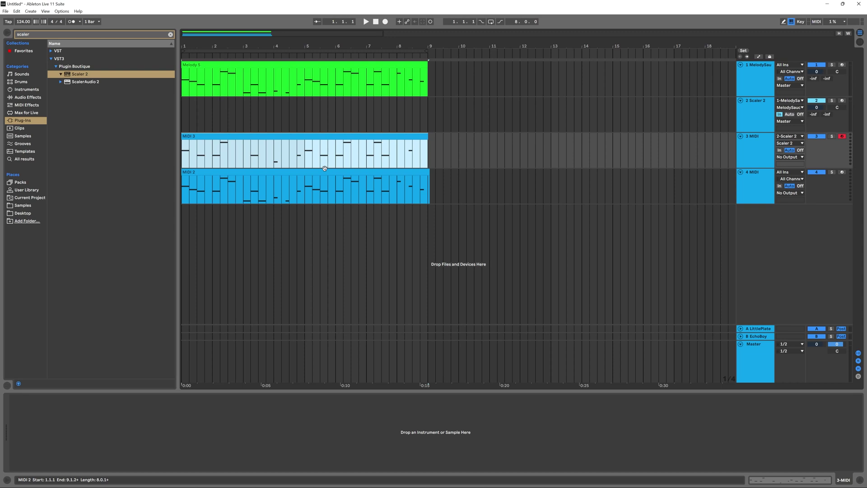
Reopen the Scaler 2 plugin and scroll its scale list, still on E Locrian Diminished
left_click(735, 121)
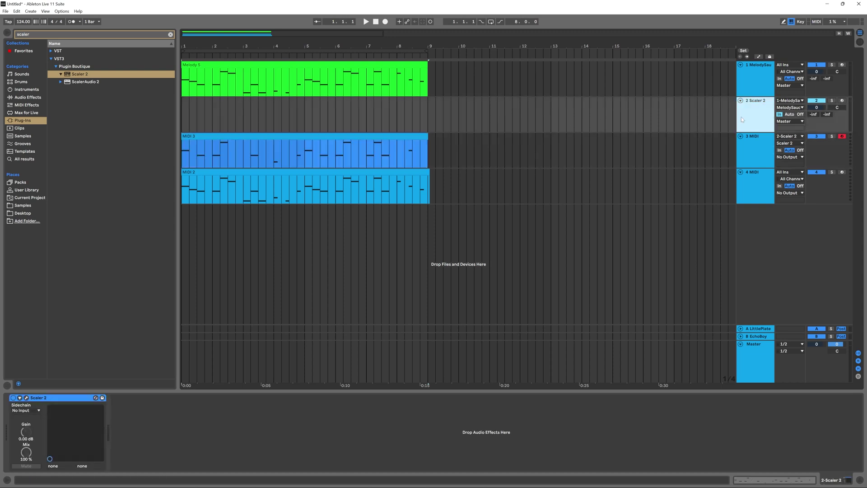
left_click(25, 398)
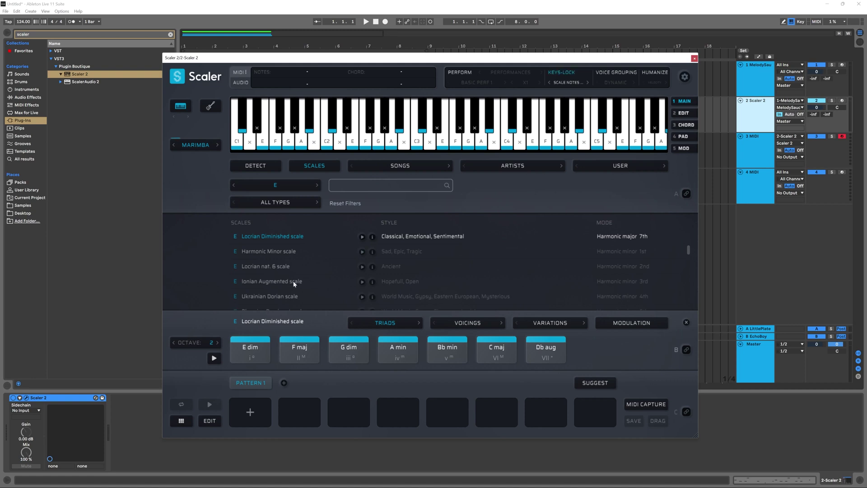
scroll(293, 281, "down", 10)
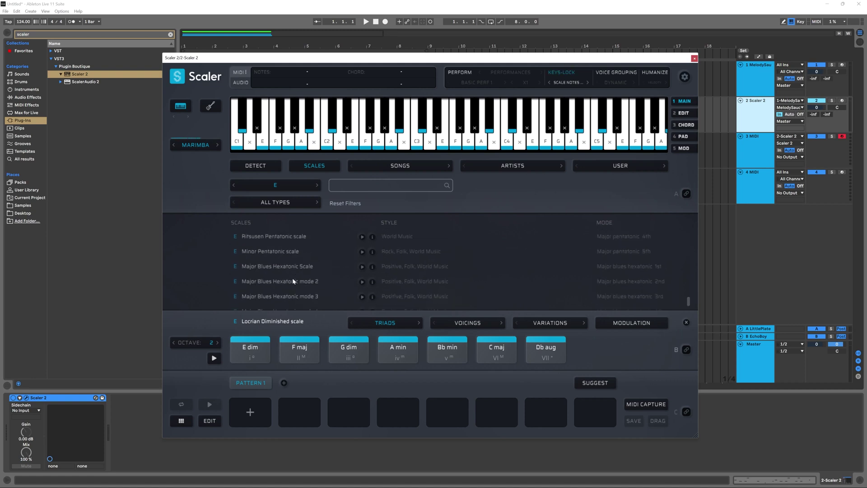
scroll(293, 281, "up", 15)
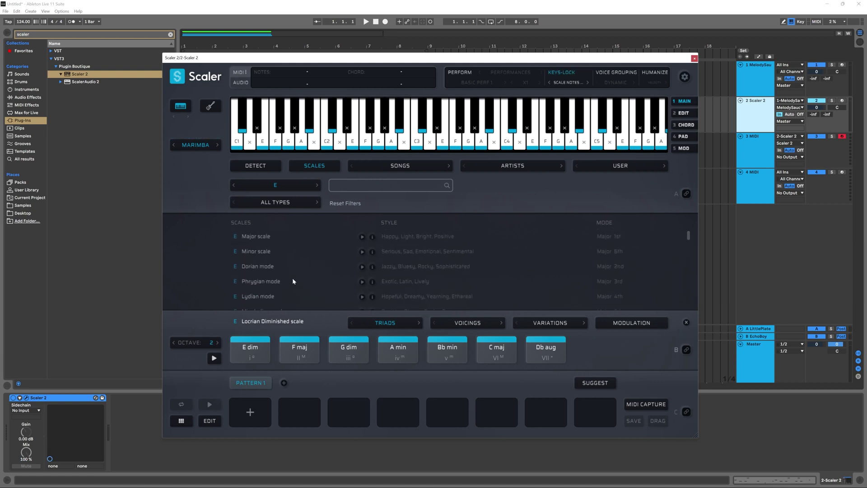